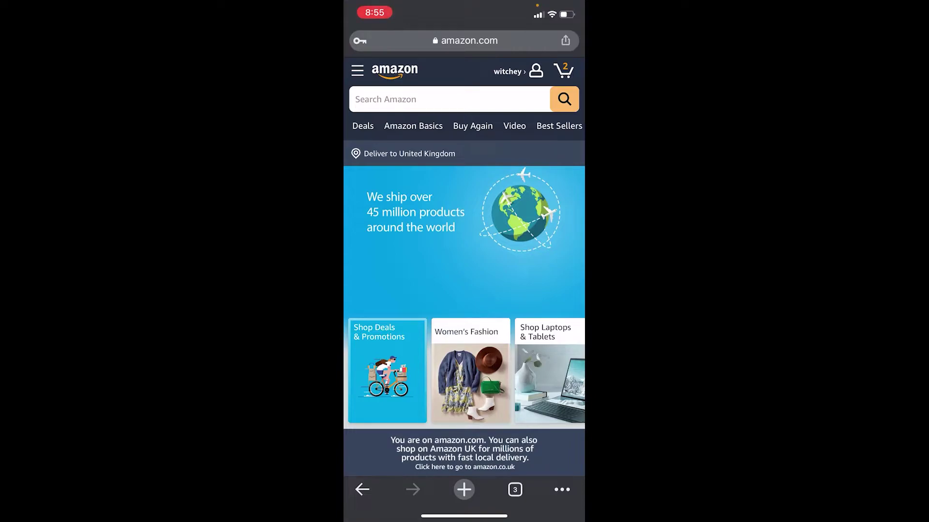
pyautogui.scroll(-1, 464, 277)
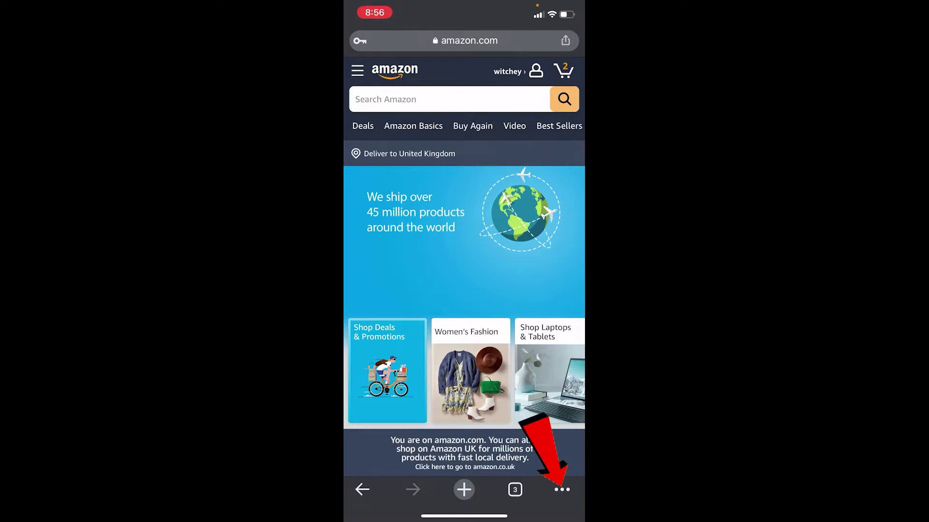
# - Request the desktop version of the Amazon site from Chrome's options sheet
pyautogui.click(562, 490)
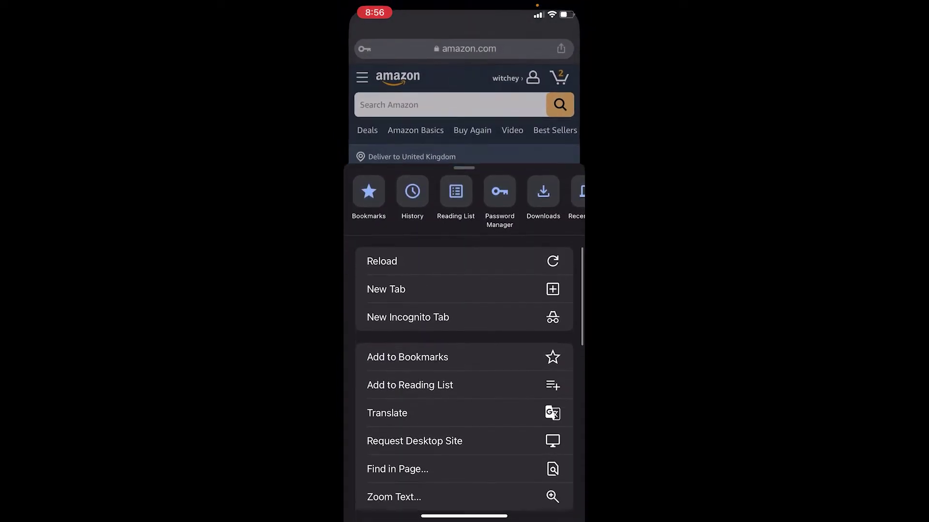
pyautogui.moveTo(464, 290); pyautogui.dragTo(464, 84)
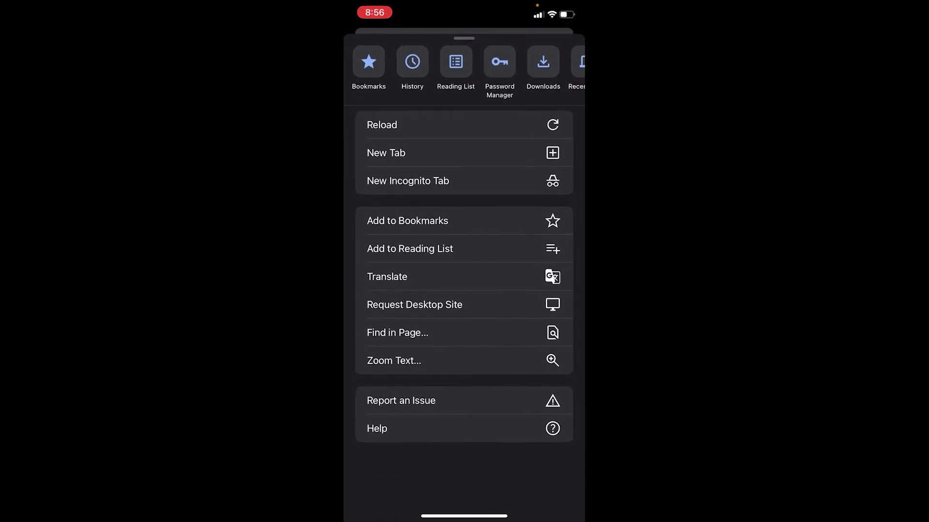
pyautogui.click(414, 311)
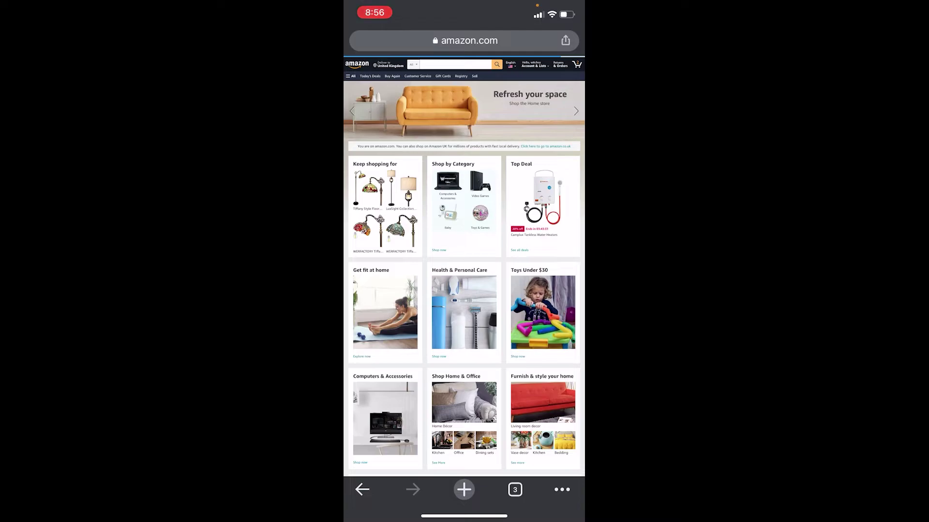
pyautogui.scroll(3, 463, 276)
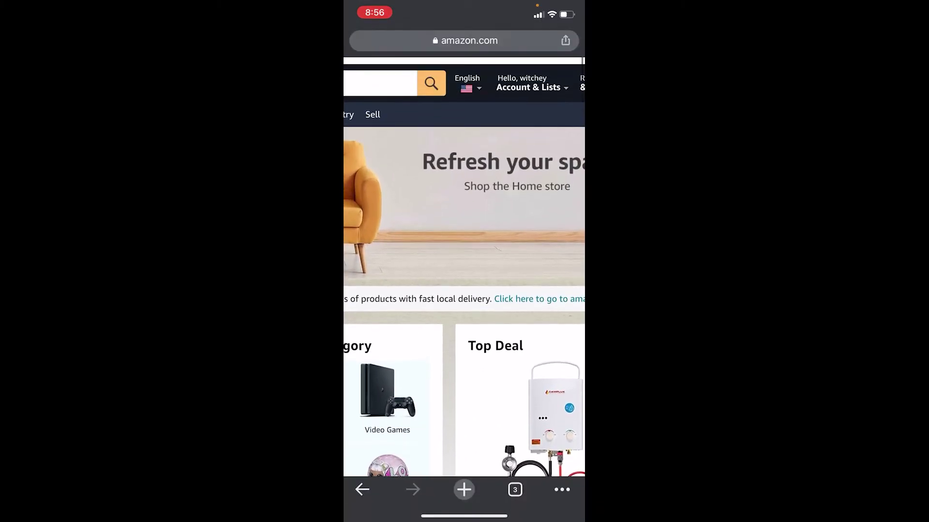
# - Go to Your Account via the Account & Lists menu
pyautogui.click(528, 80)
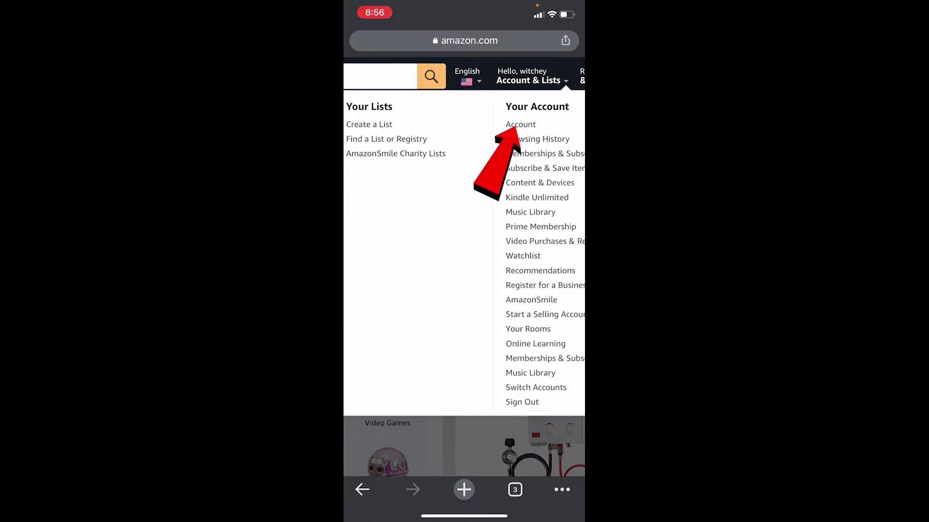
pyautogui.click(521, 125)
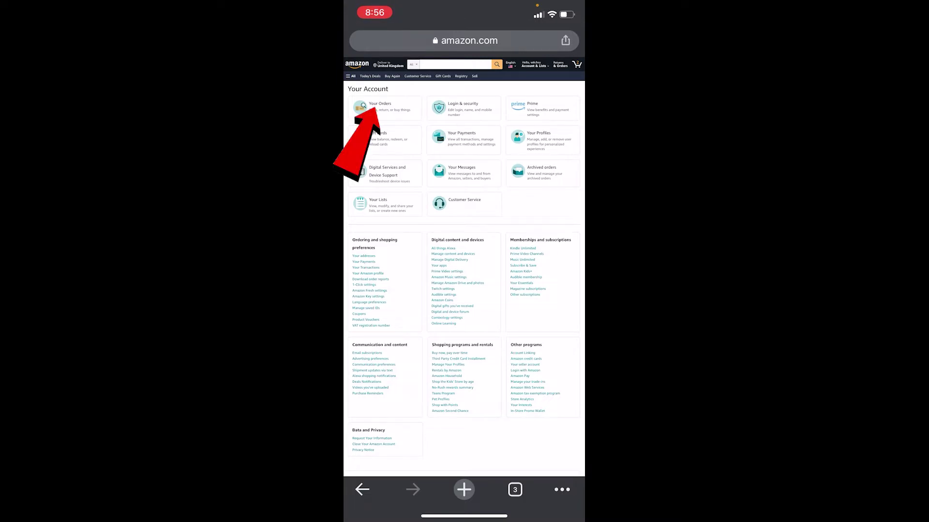
# - Open the Your Orders tile on the Your Account page
pyautogui.click(379, 107)
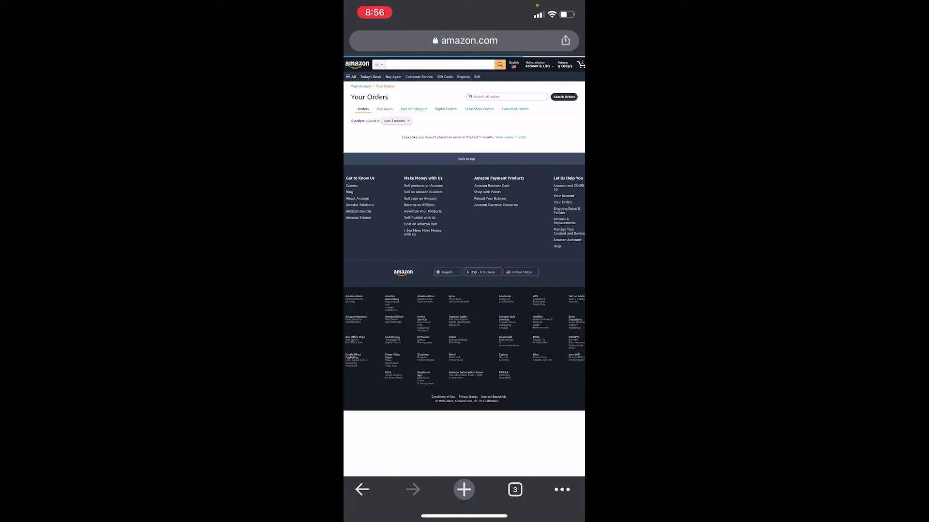